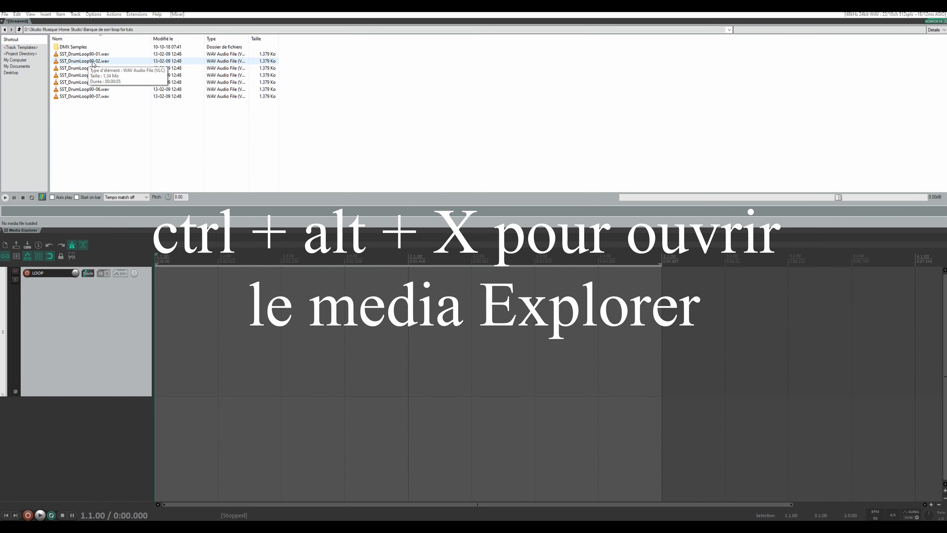
Insert SST_DrumLoop90-02.wav at the start of the LOOP track and lower the track volume during playback
drag(93, 63, 173, 351)
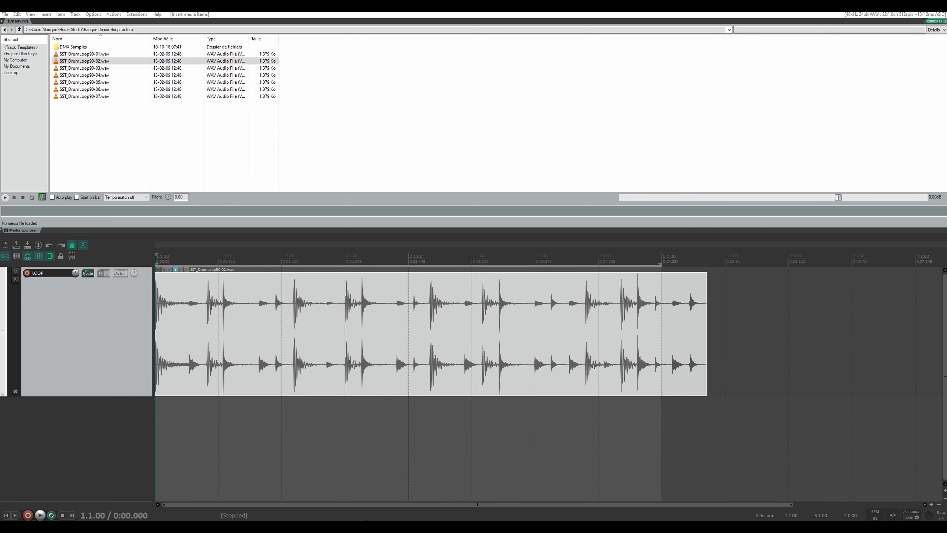
key(ctrl+alt+x)
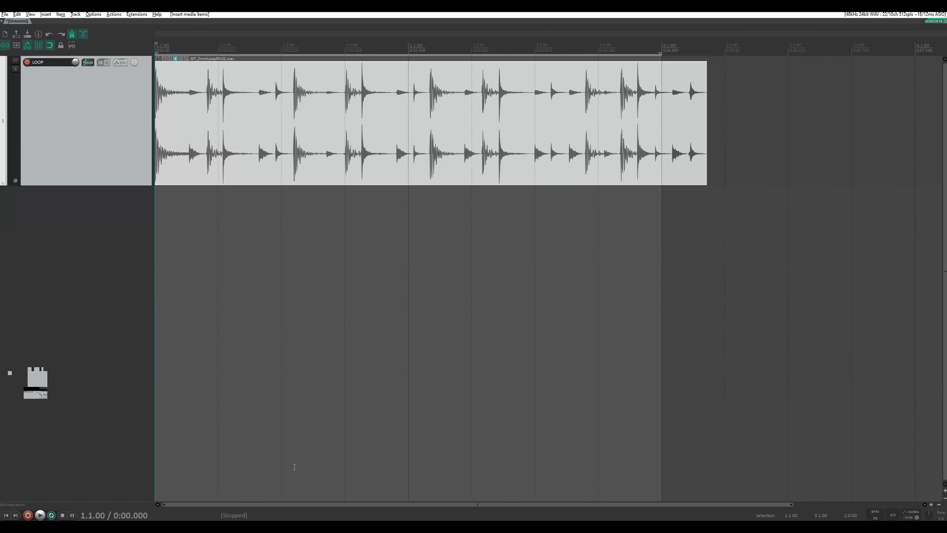
key(space)
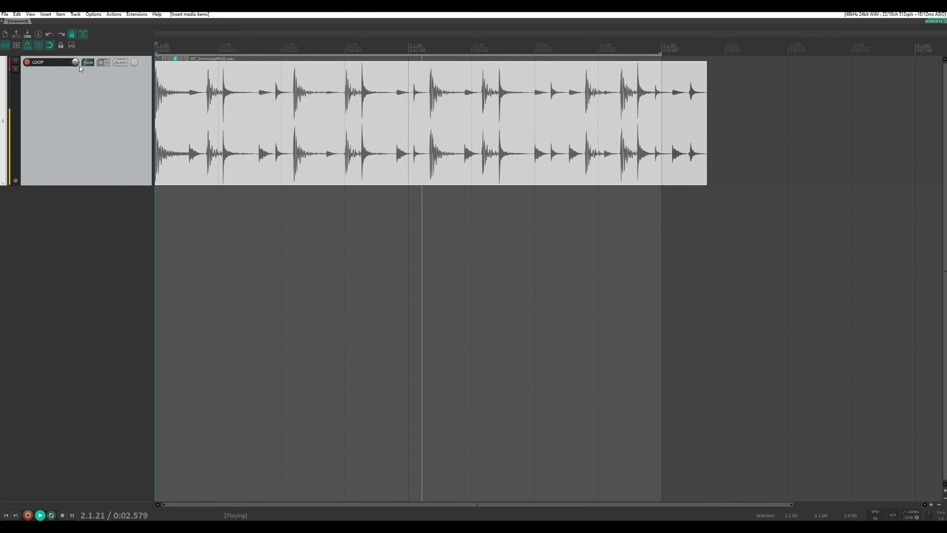
drag(76, 63, 76, 73)
key(space)
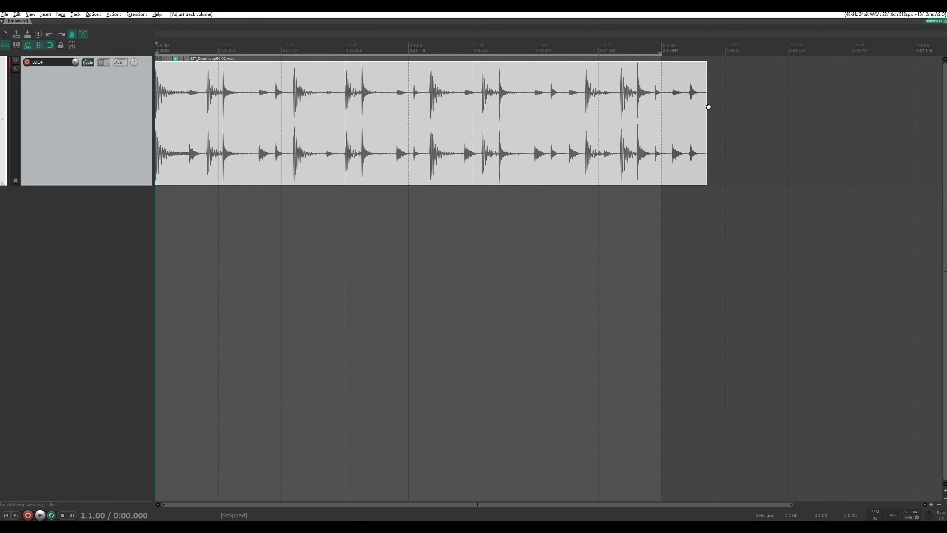
Time-stretch the SST_DrumLoop90-02 item so that it ends at bar 3.1.00, and play it back
drag(707, 107, 669, 105)
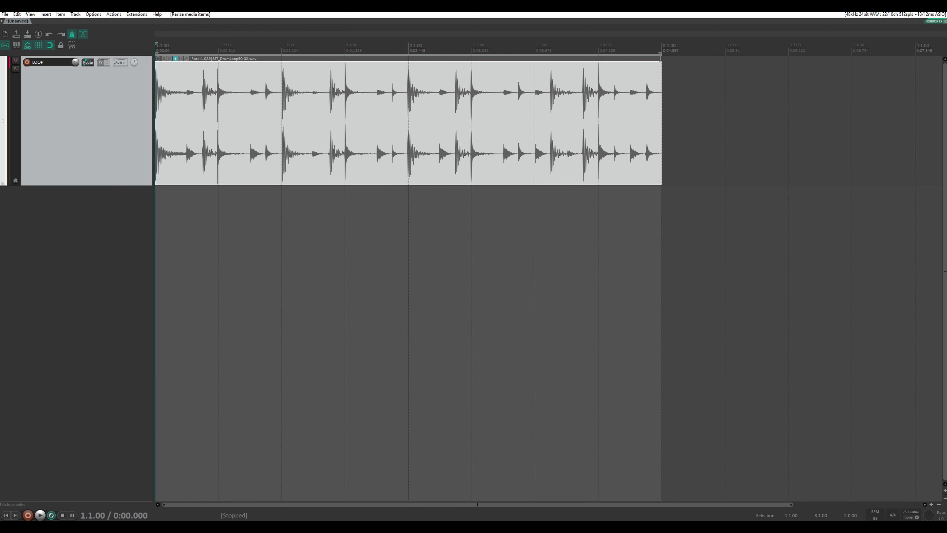
key(space)
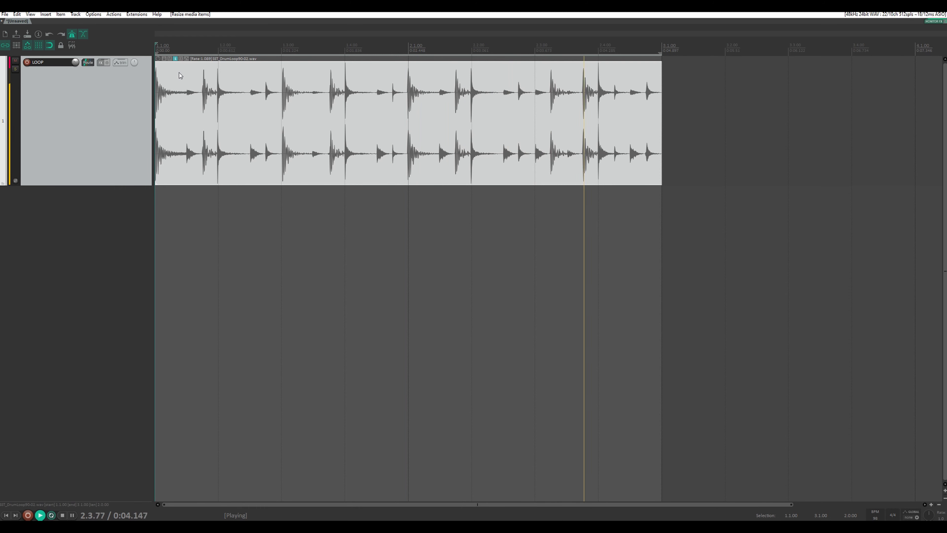
key(space)
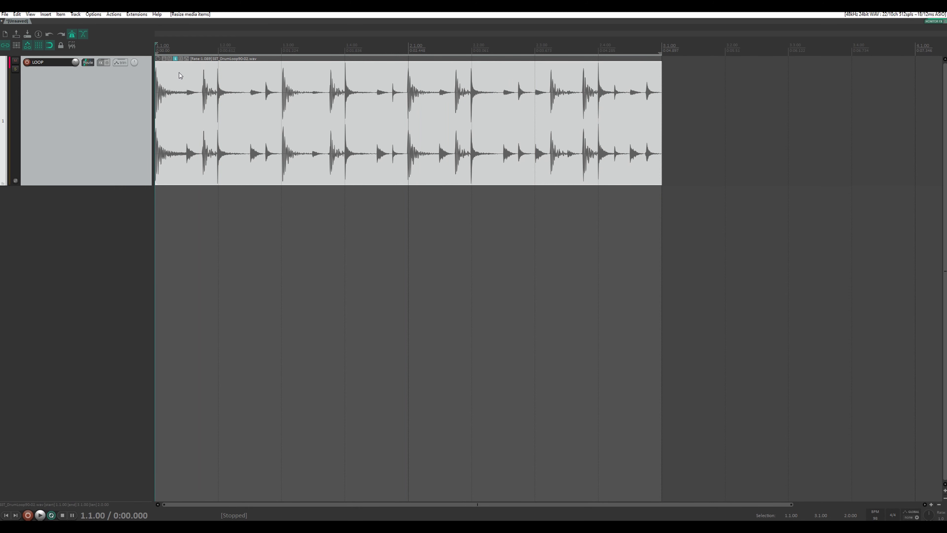
Undo the time-stretch and the insertion of the drum loop on the LOOP track
key(ctrl+z)
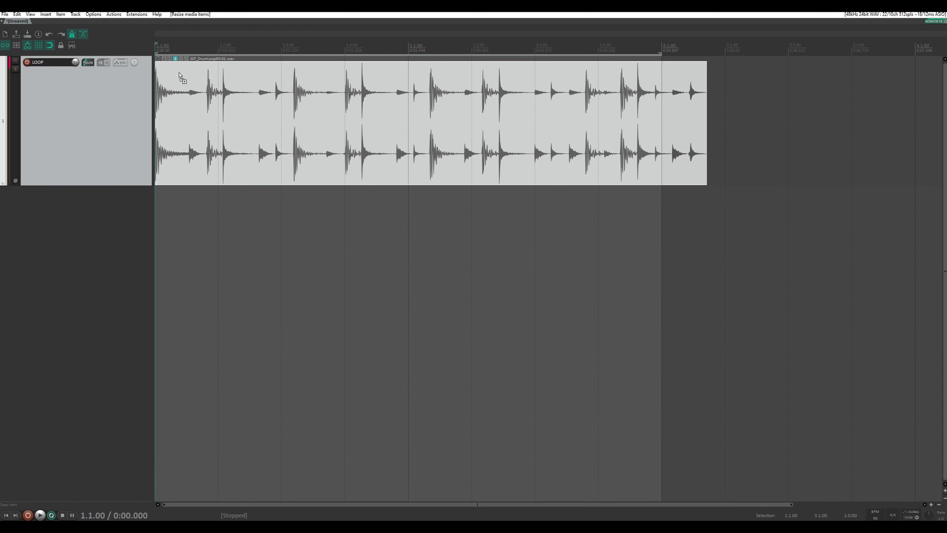
key(ctrl+z)
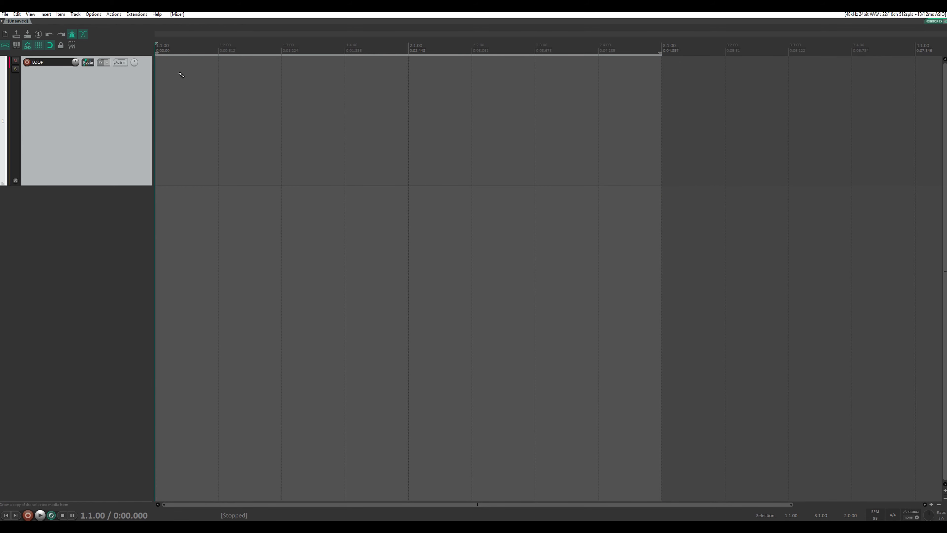
Turn on tempo matching and auto play in the Media Explorer, and preview SST_DrumLoop90-02.wav
key(ctrl+alt+x)
double_click(124, 48)
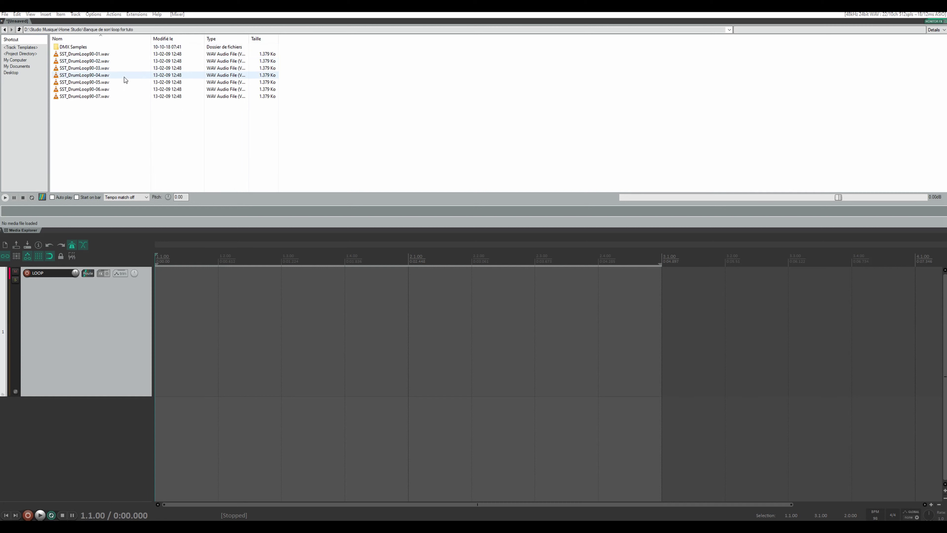
click(88, 62)
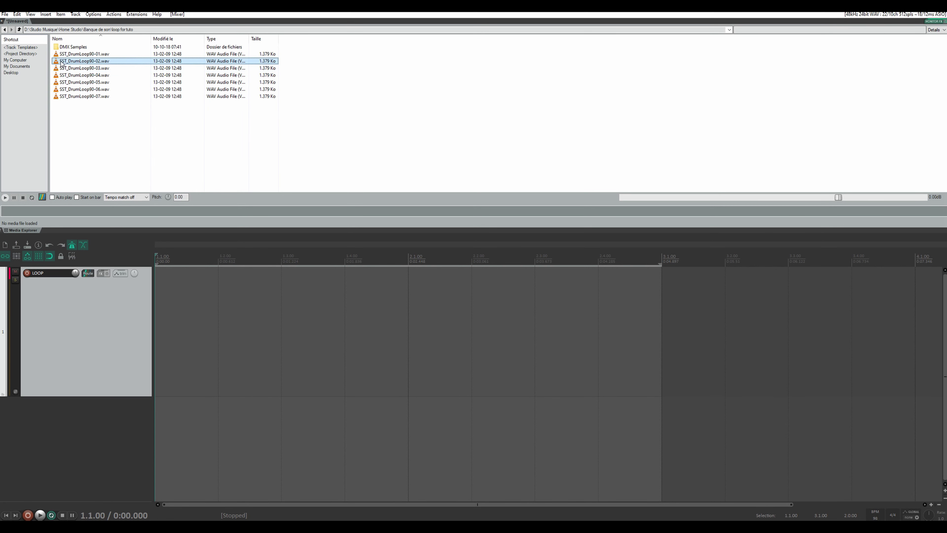
click(123, 197)
click(126, 210)
click(52, 197)
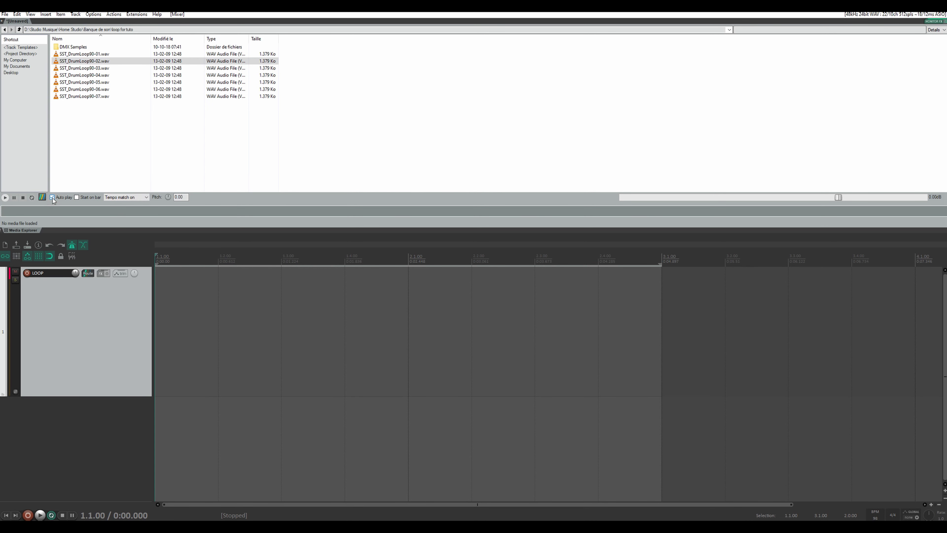
click(5, 198)
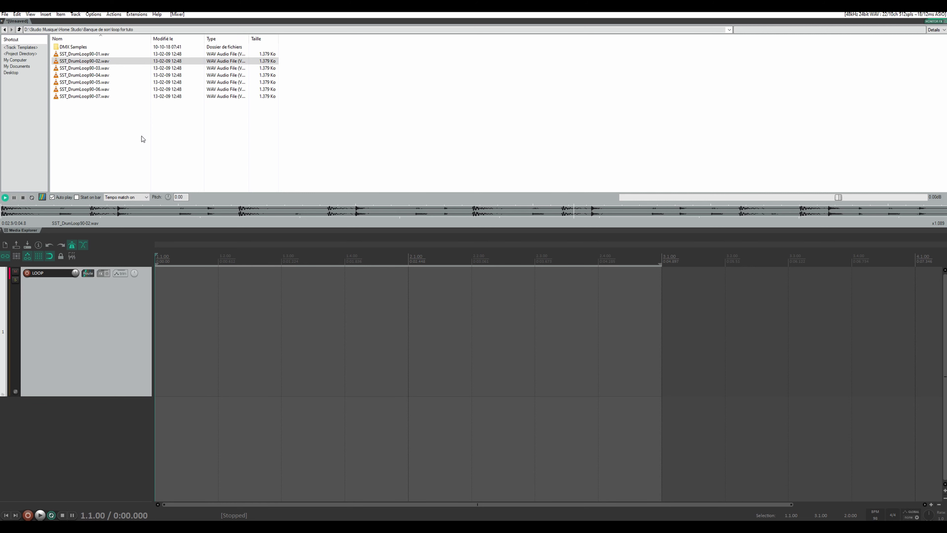
key(space)
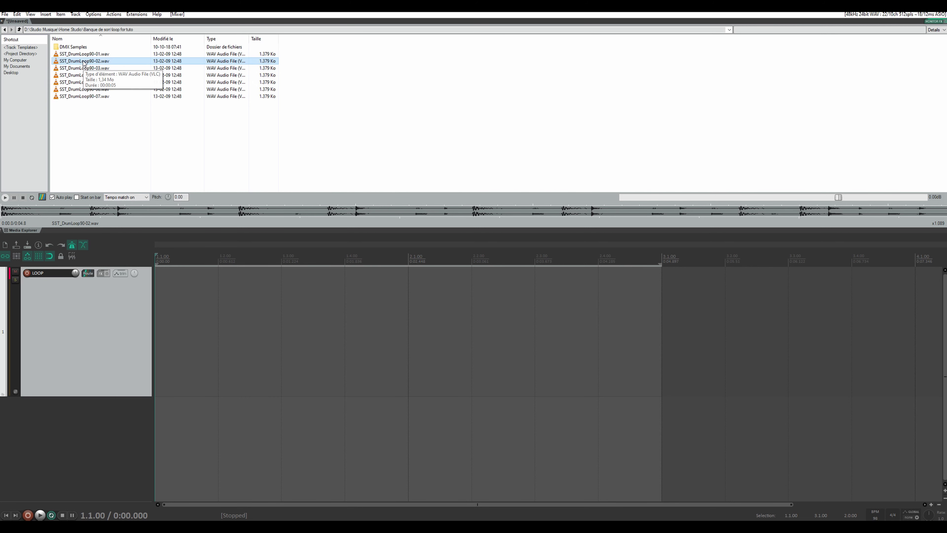
Insert the tempo-matched SST_DrumLoop90-02.wav at the start of the LOOP track, and delete the item
drag(83, 64, 175, 331)
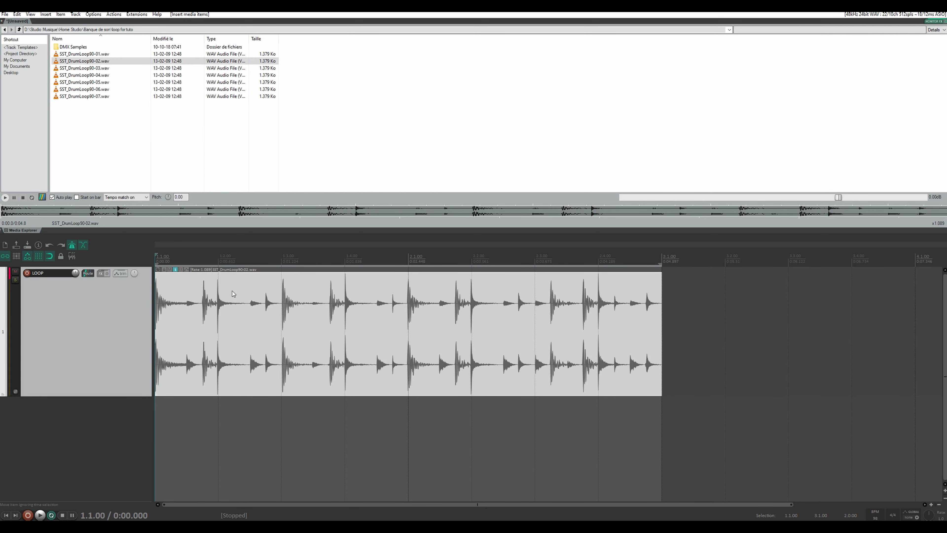
click(239, 290)
key(Delete)
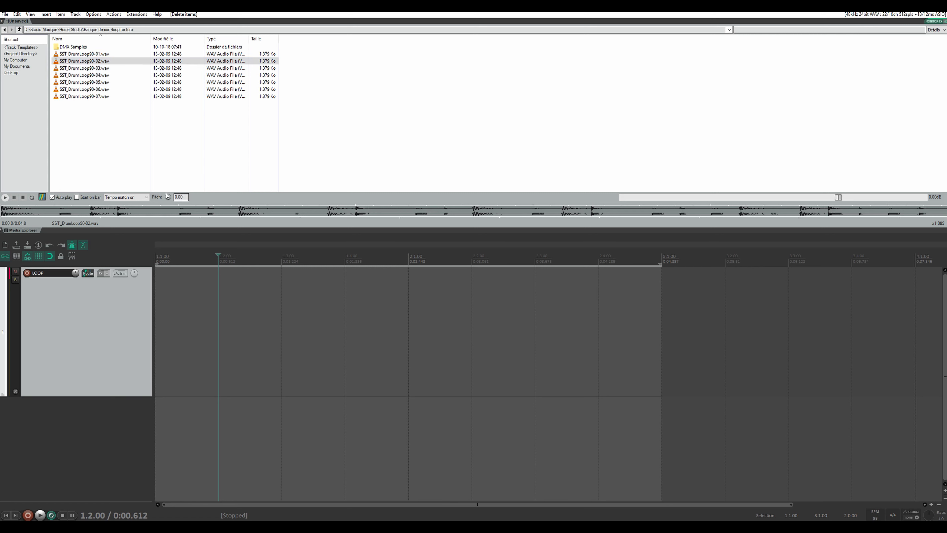
Insert SST_DrumLoop90-04.wav at the start of the LOOP track with tempo matching off, and close the Media Explorer
click(125, 197)
click(119, 205)
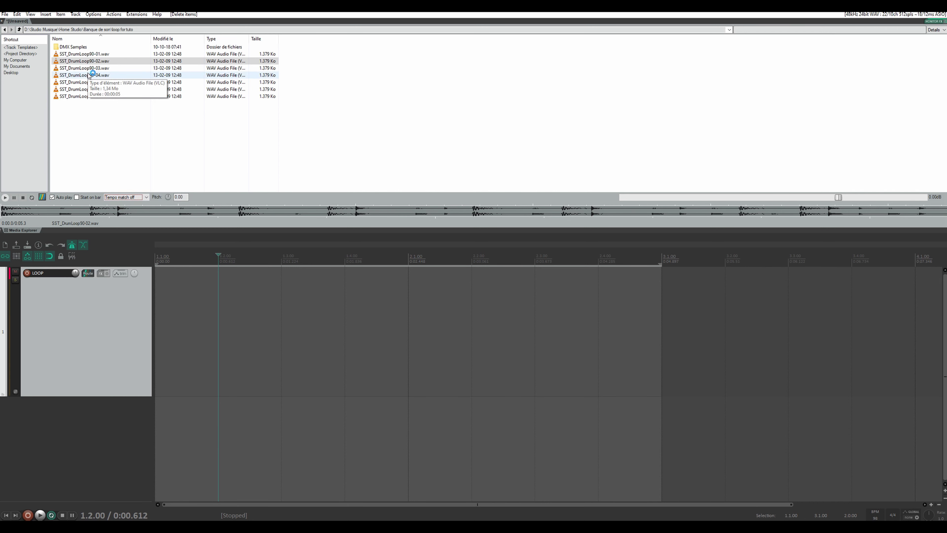
drag(89, 75, 167, 335)
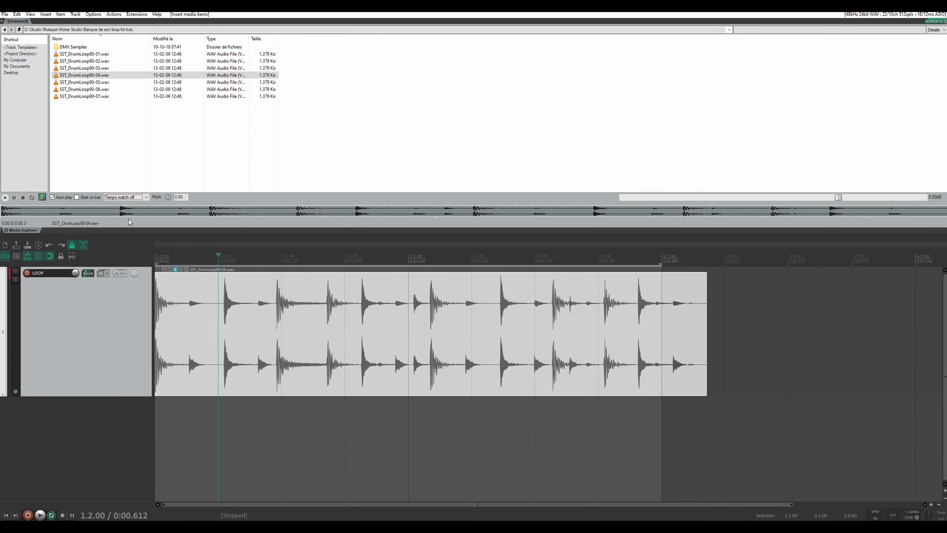
click(271, 332)
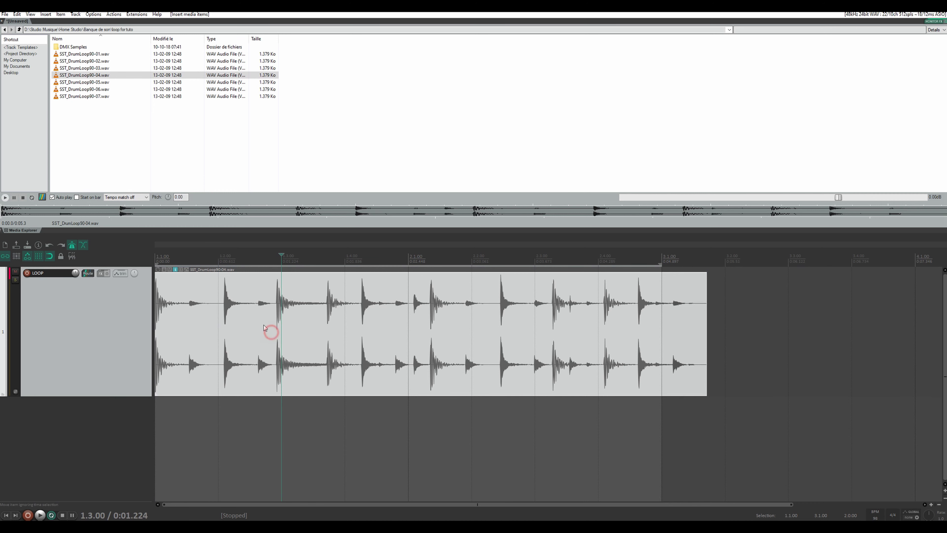
key(ctrl+alt+x)
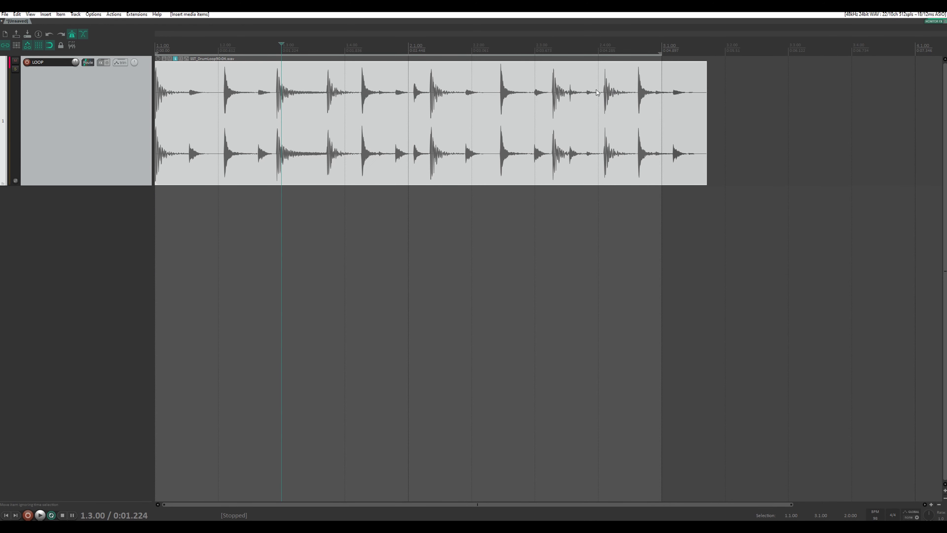
scroll(596, 92, down, 5)
scroll(282, 112, up, 2)
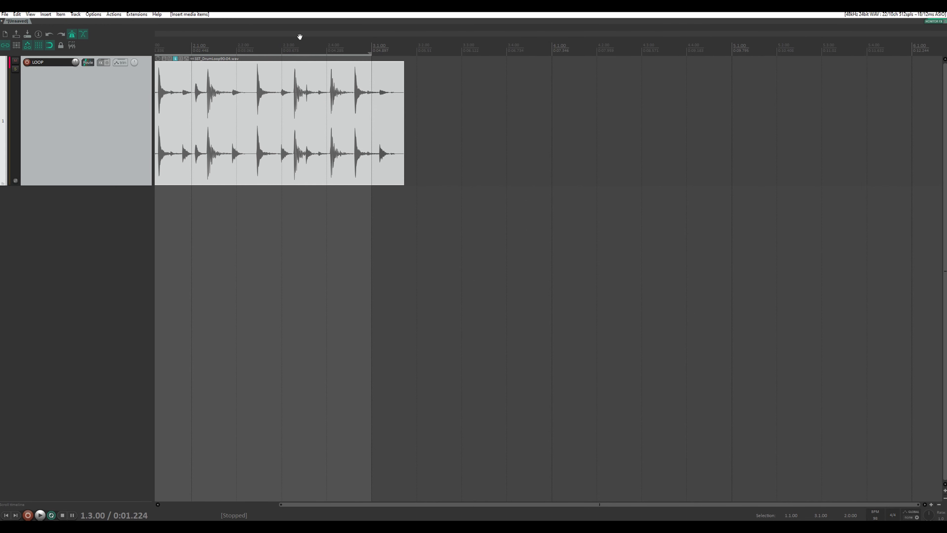
drag(300, 38, 493, 46)
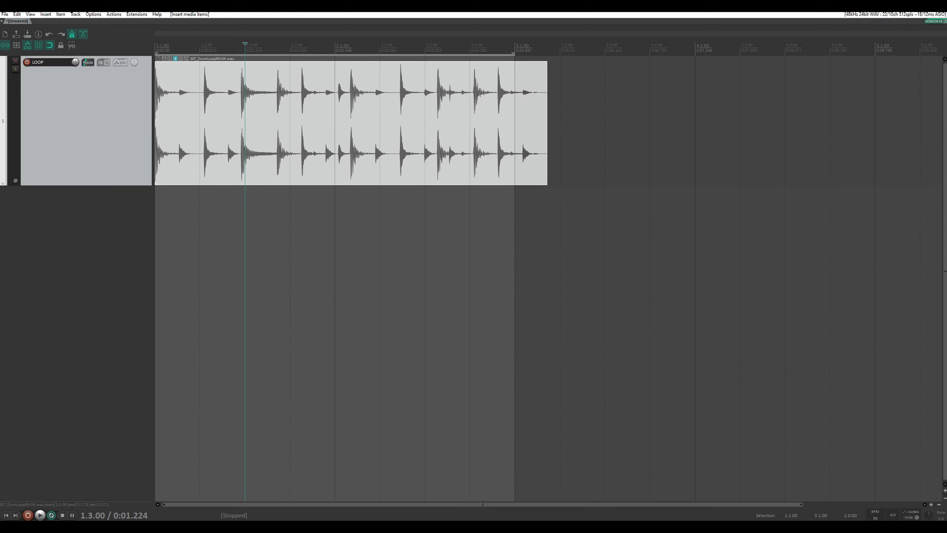
Put the script file "ReNo - Adjust Loop to Arrangement.lua" into the Scripts\ReNo folder of the REAPER resource path
click(91, 17)
click(119, 262)
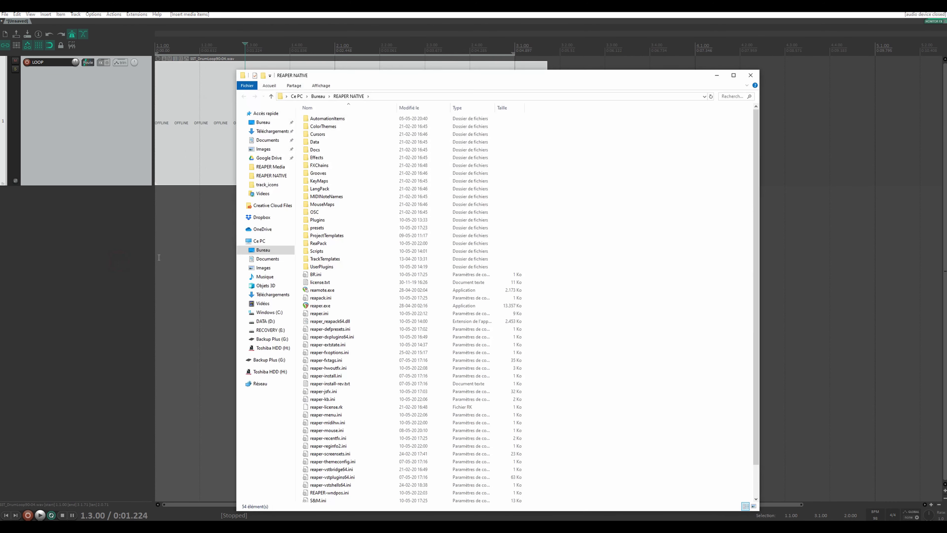
click(319, 253)
double_click(318, 253)
double_click(317, 134)
drag(944, 179, 324, 165)
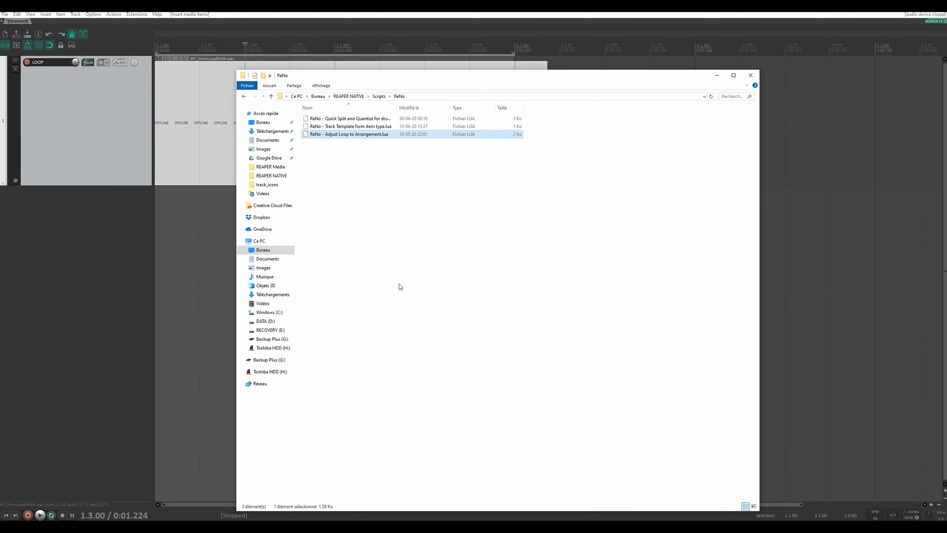
Load the ReaScript "ReNo - Adjust Loop to Arrangement.lua" into the action list
click(114, 15)
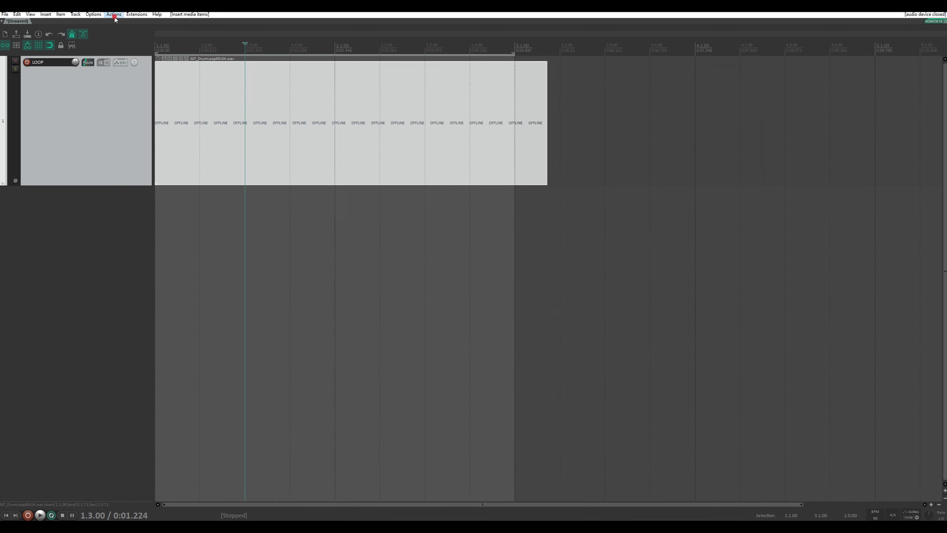
click(119, 23)
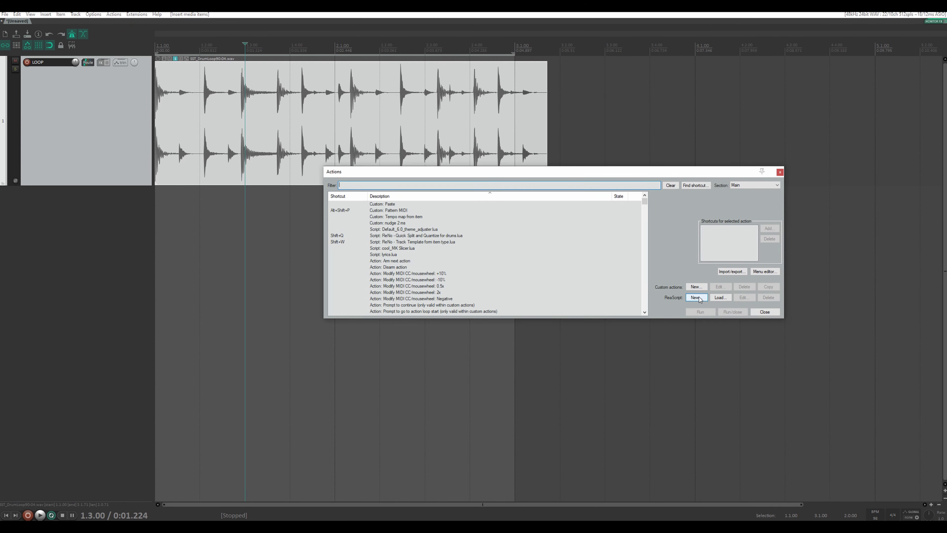
click(719, 298)
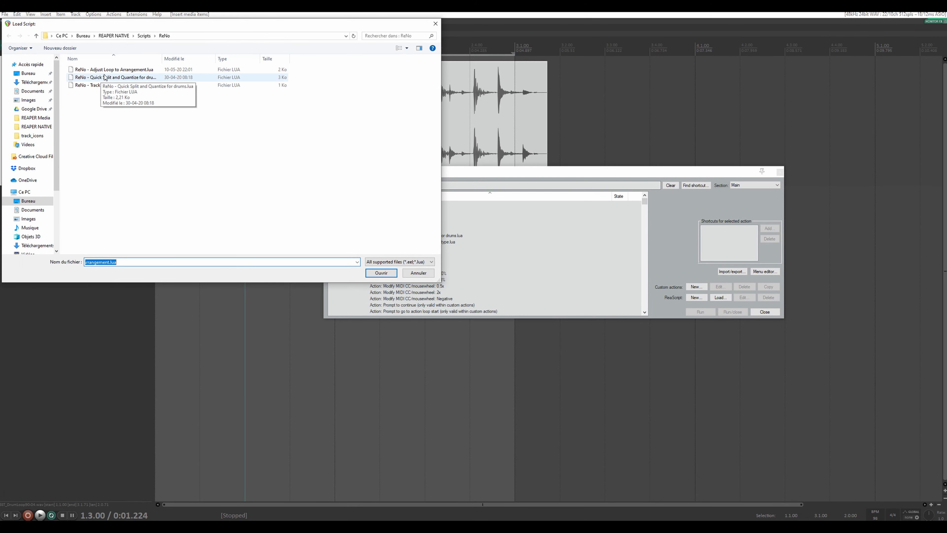
click(116, 70)
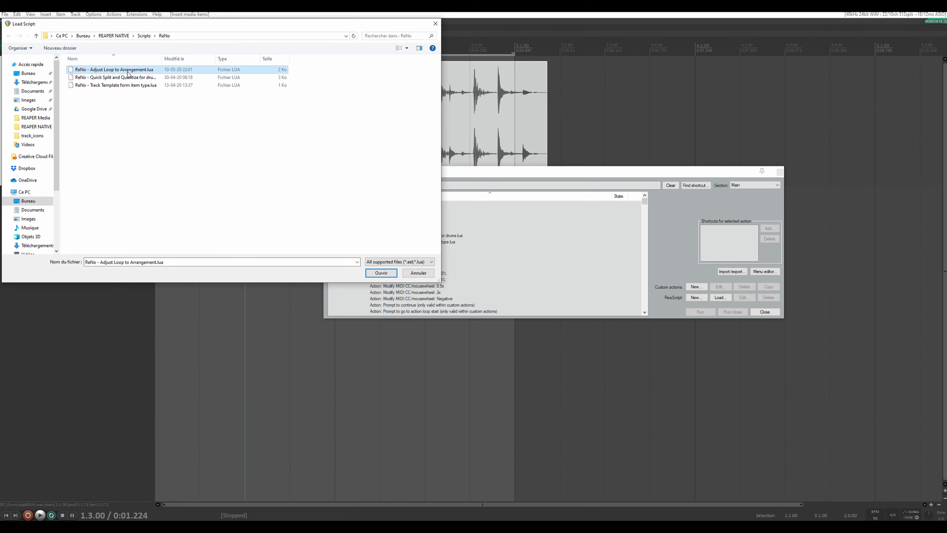
click(381, 273)
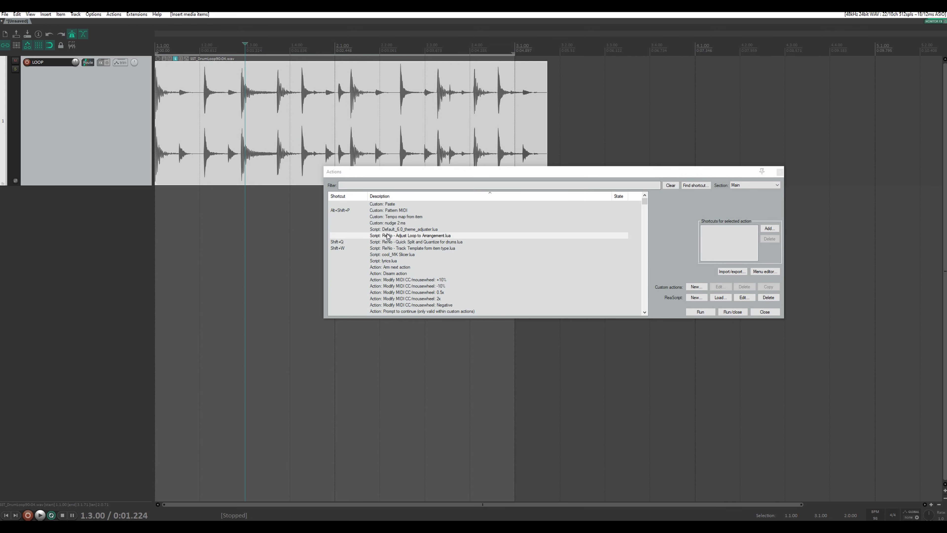
Add the script "ReNo - Adjust Loop to Arrangement.lua" to the main toolbar and close the action list
right_click(96, 42)
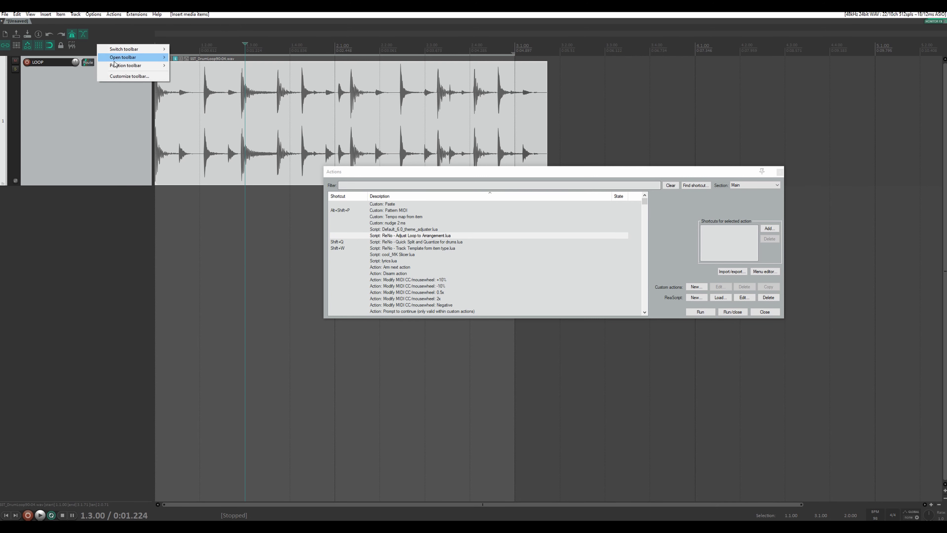
click(129, 76)
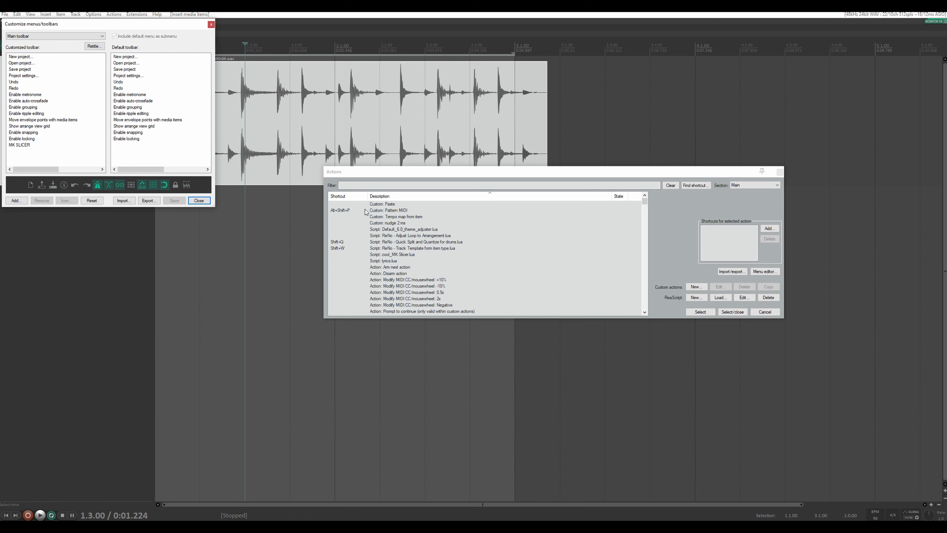
click(16, 200)
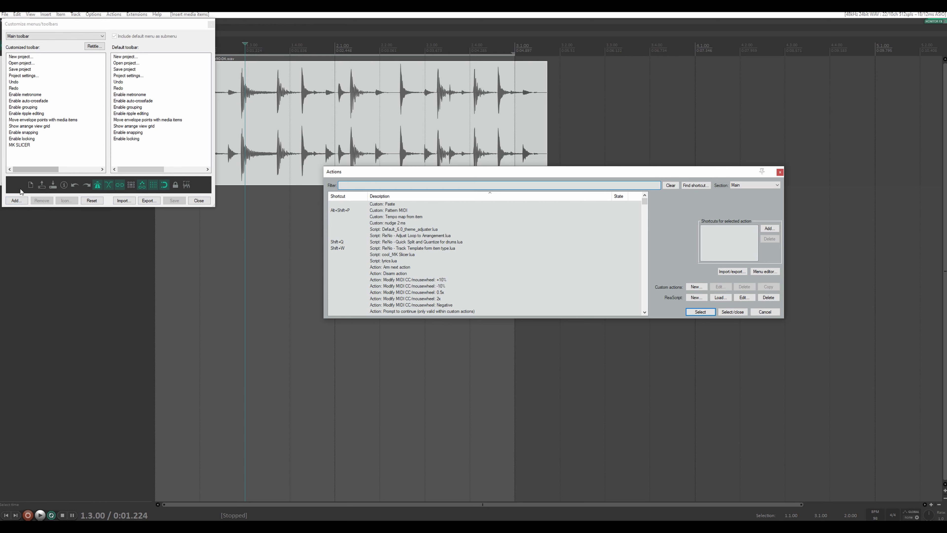
click(21, 201)
click(402, 236)
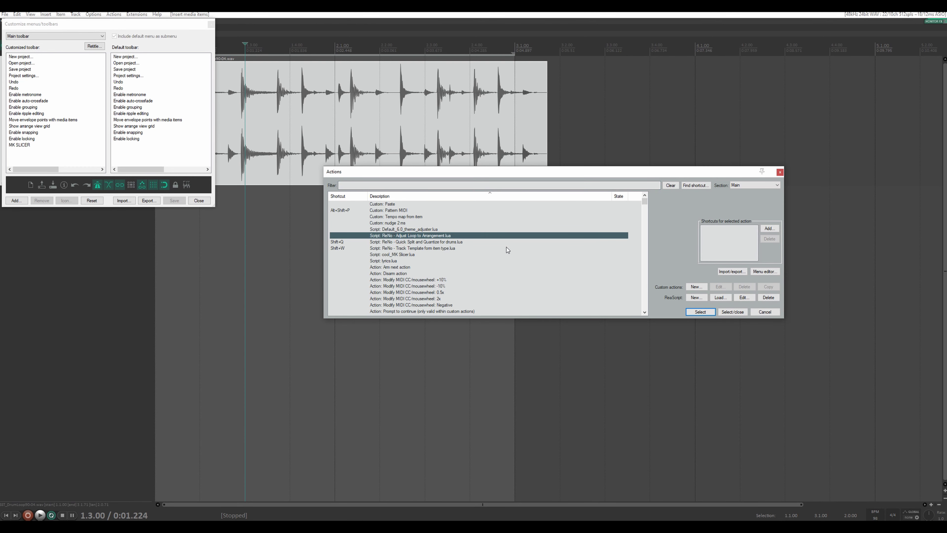
click(689, 311)
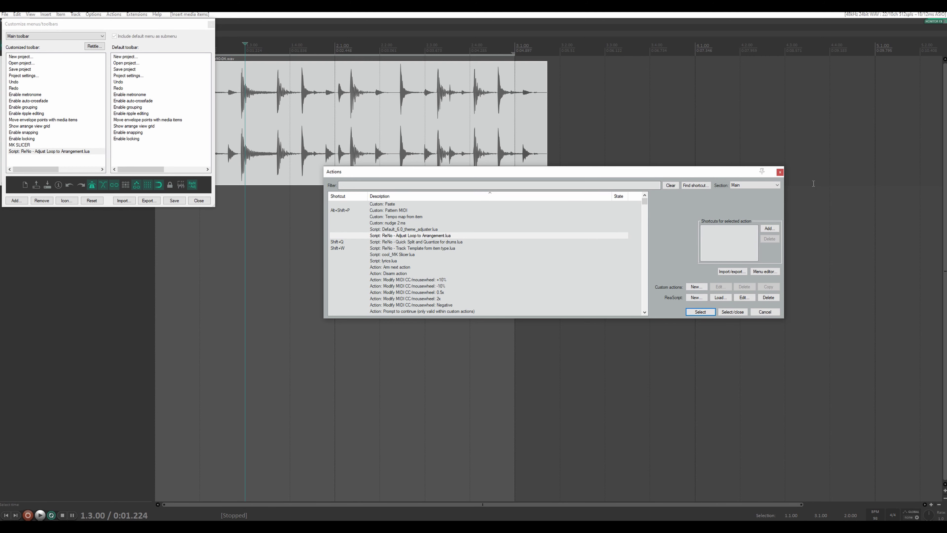
click(780, 171)
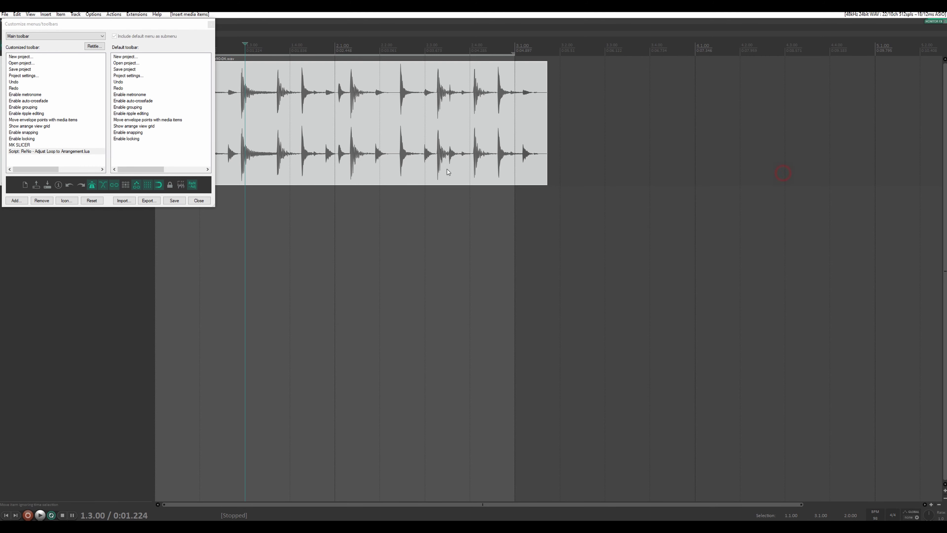
Give the ReNo - Adjust Loop to Arrangement script's toolbar button the text label "Fit loop"
right_click(32, 153)
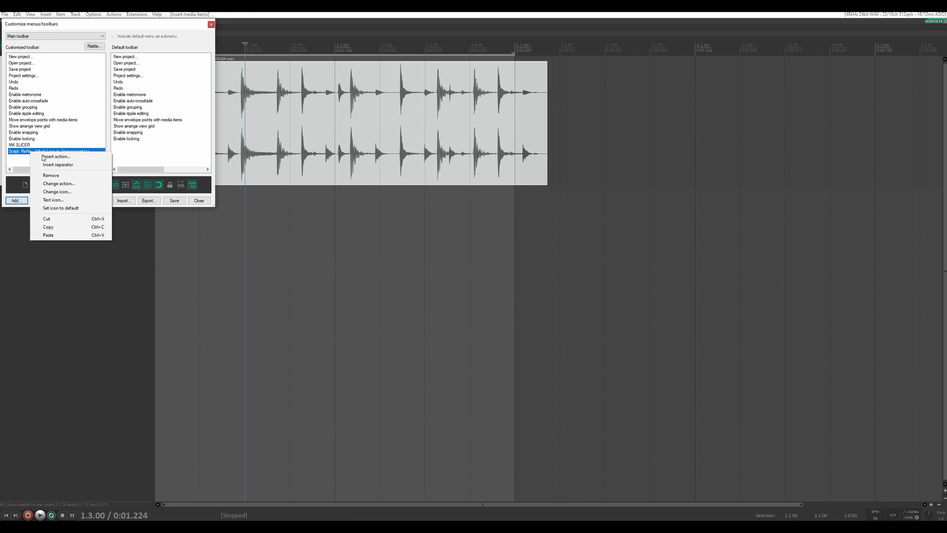
click(50, 200)
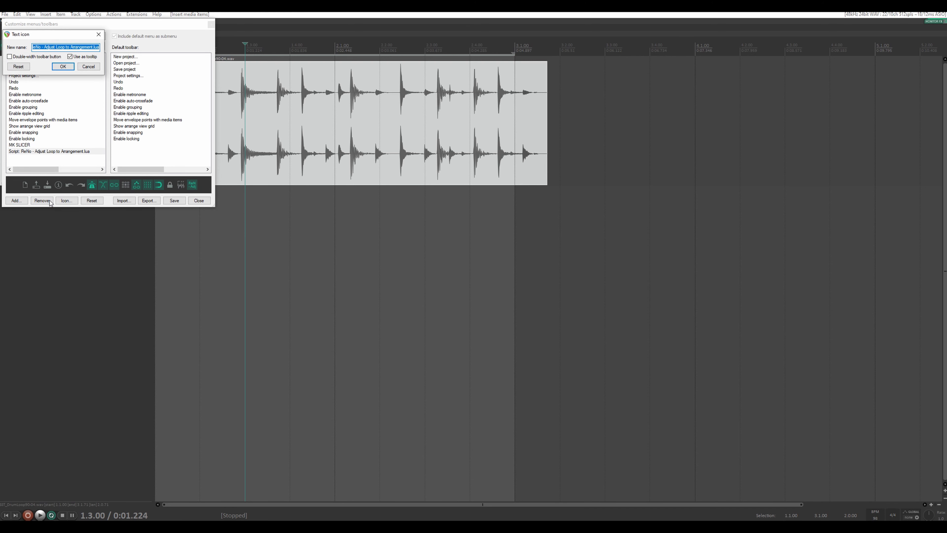
text(Fit loop)
click(63, 67)
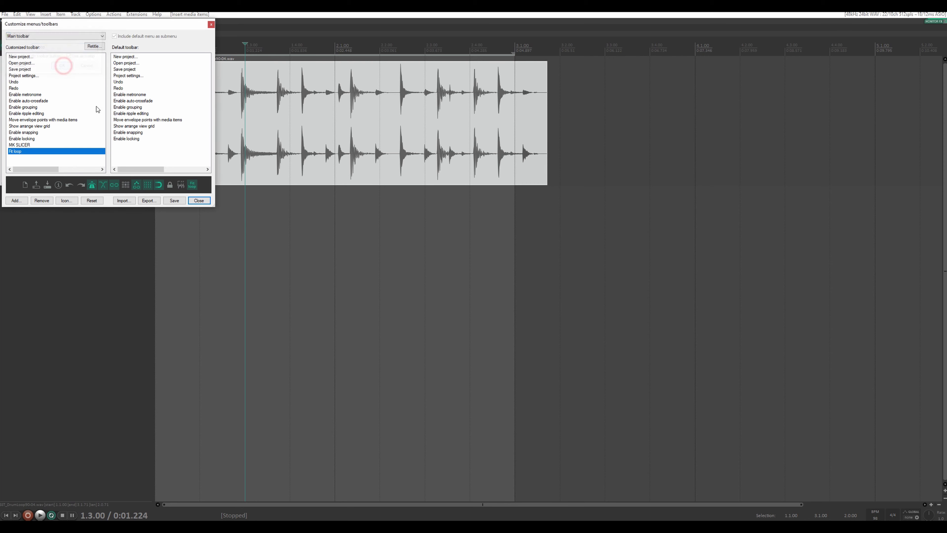
Assign the Fit loop button an icon found with the filter "loop", then save and close the toolbar customization
click(191, 186)
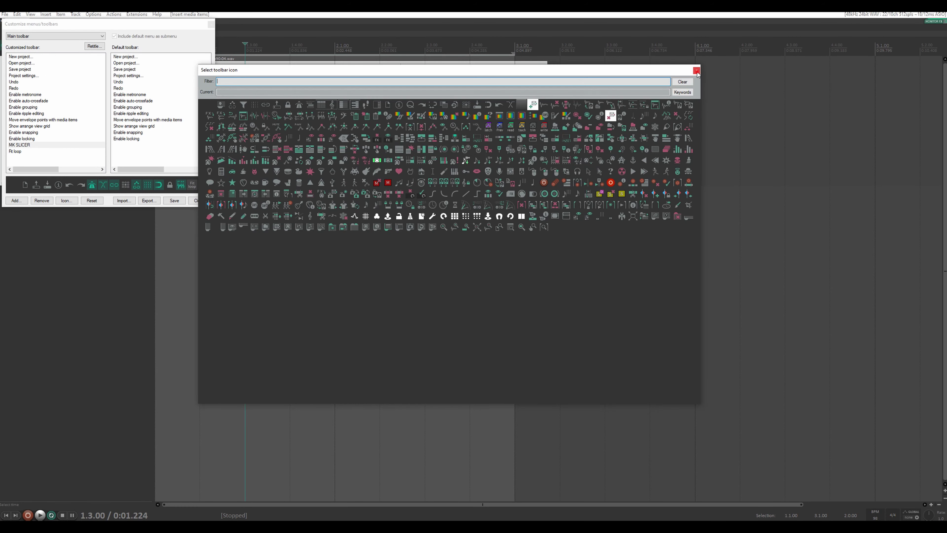
key(Escape)
click(192, 186)
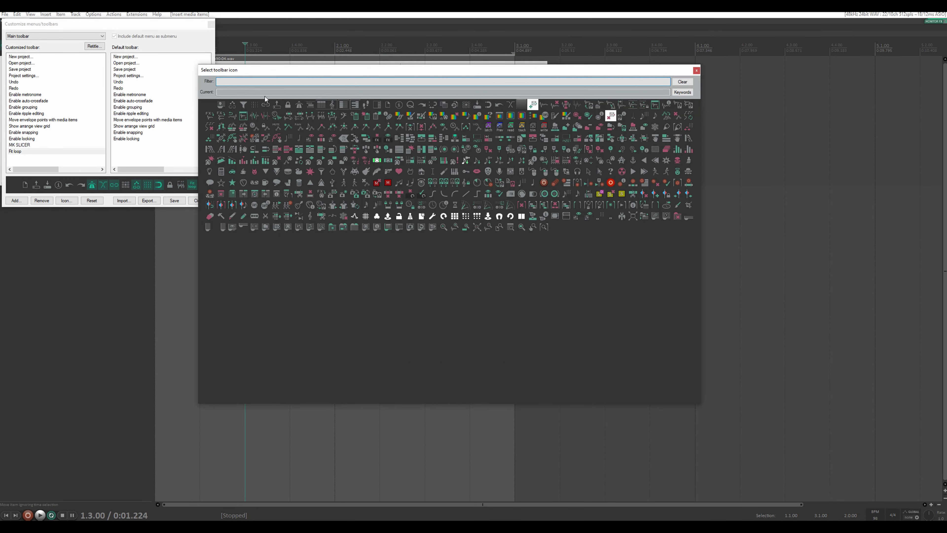
text(loop)
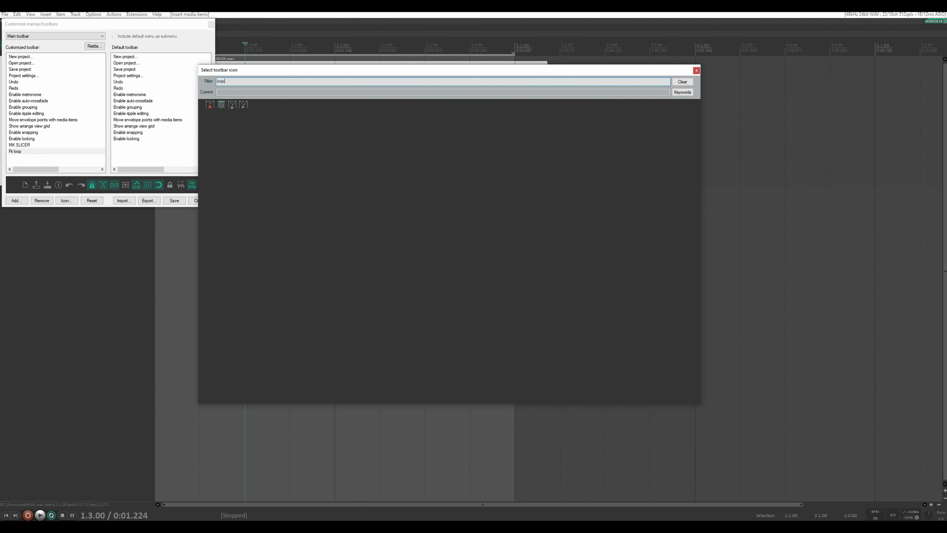
click(232, 105)
click(696, 71)
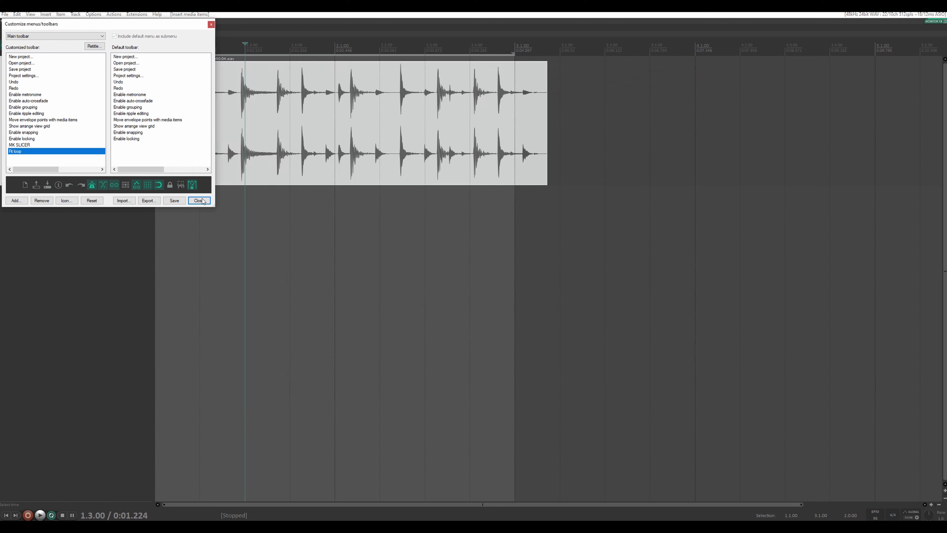
click(170, 201)
click(199, 200)
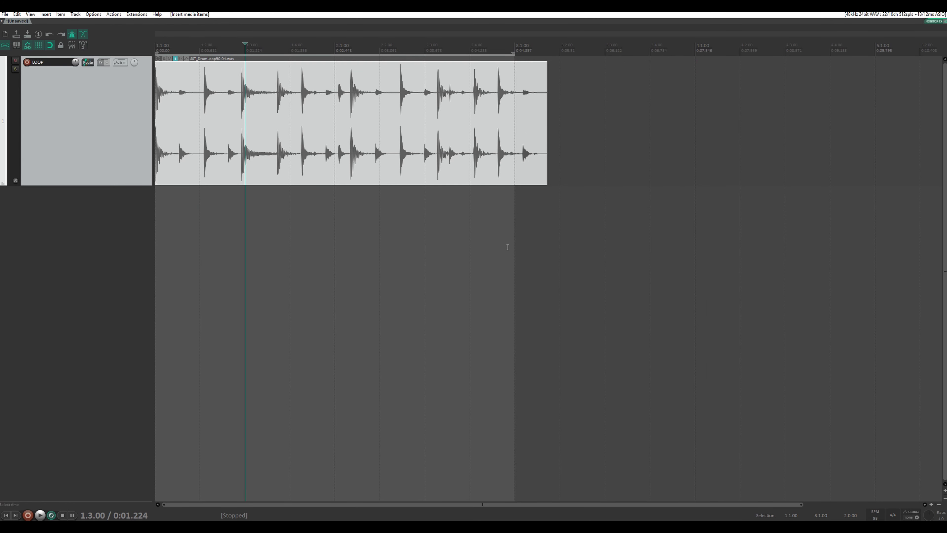
Try fitting the whole drum loop item to 2 bars with the Fit loop script, and undo the adjustment
click(379, 85)
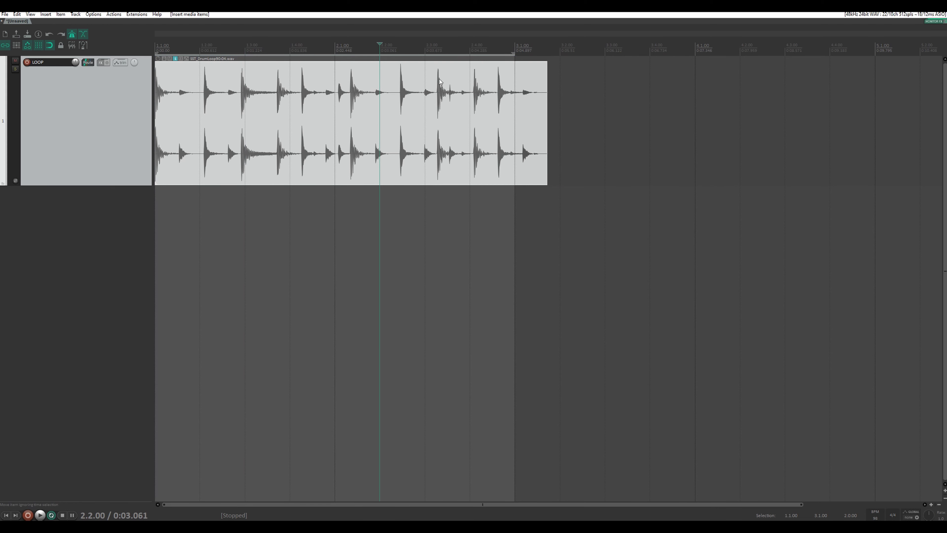
click(83, 45)
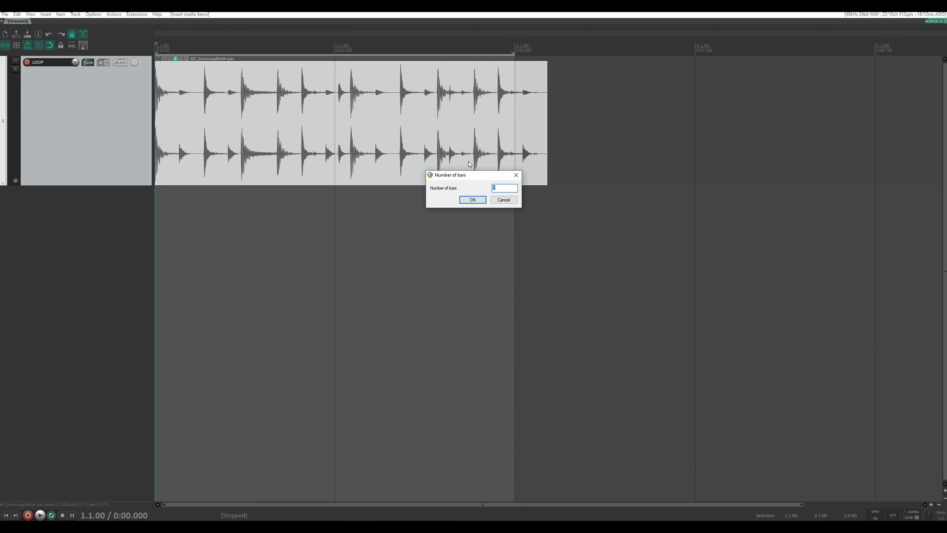
click(473, 200)
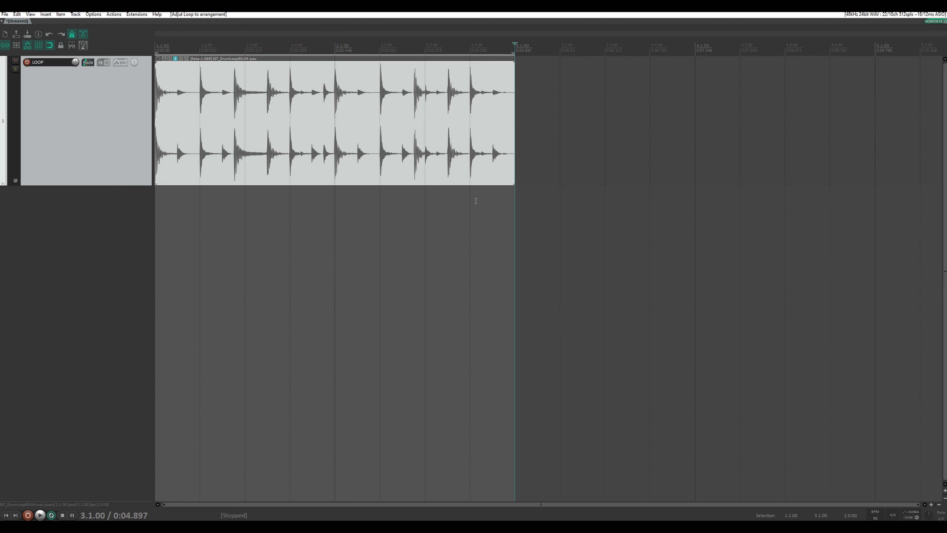
key(ctrl+z)
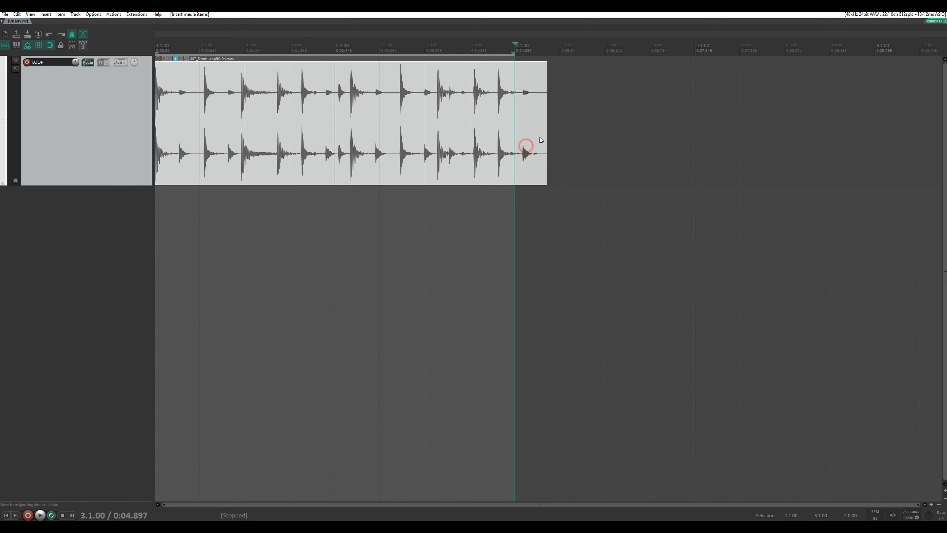
Shorten the drum loop item from its end to just before the kick following 2.1.00, playing it from the start to check
drag(547, 134, 381, 140)
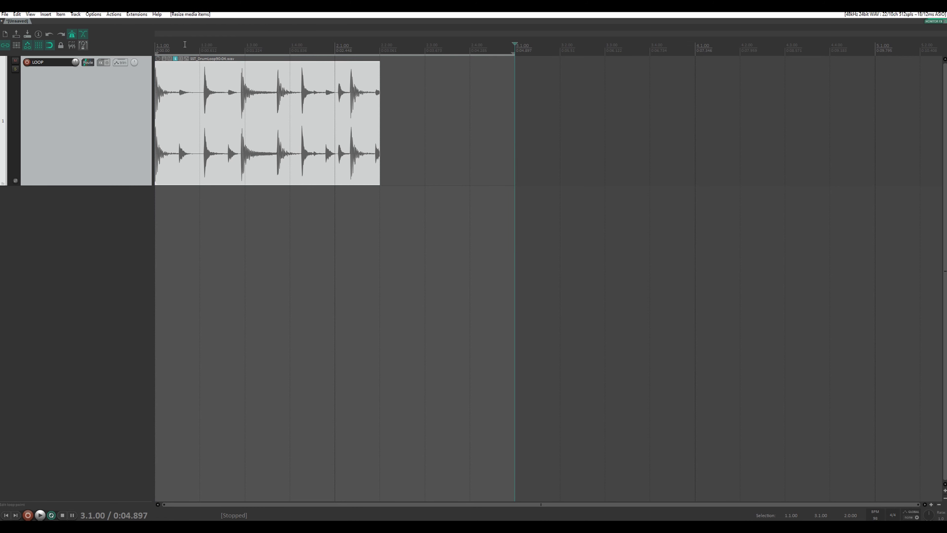
click(157, 47)
key(space)
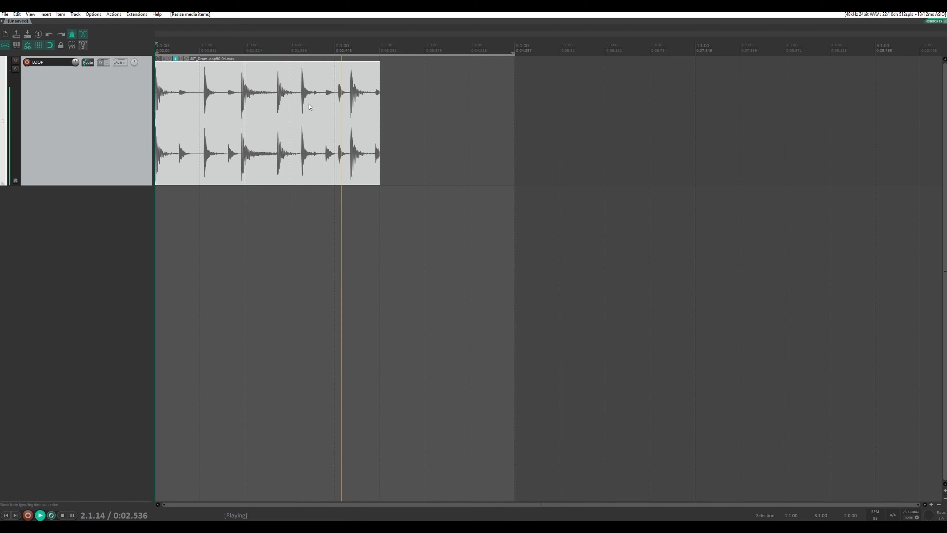
key(space)
drag(380, 107, 350, 104)
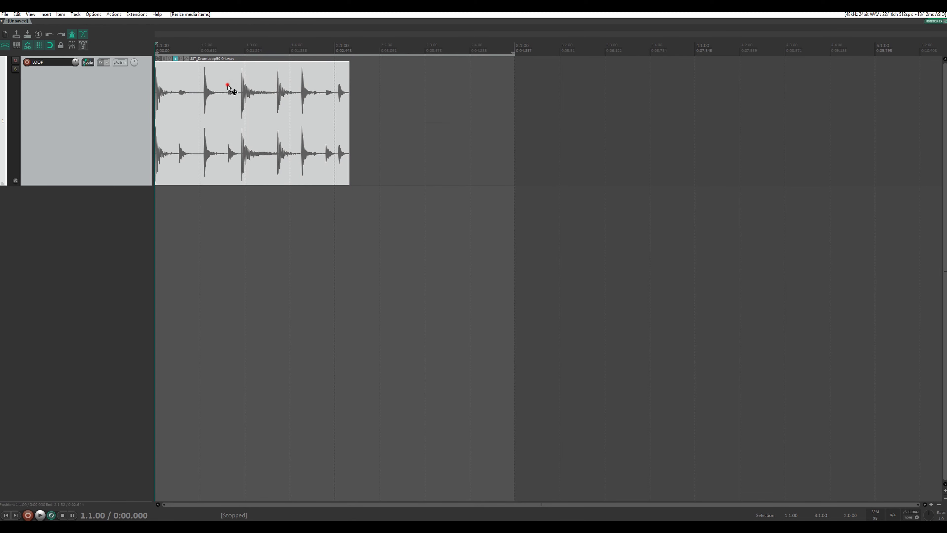
Fit the shortened drum loop item to 1 bar with the Fit loop script
click(242, 93)
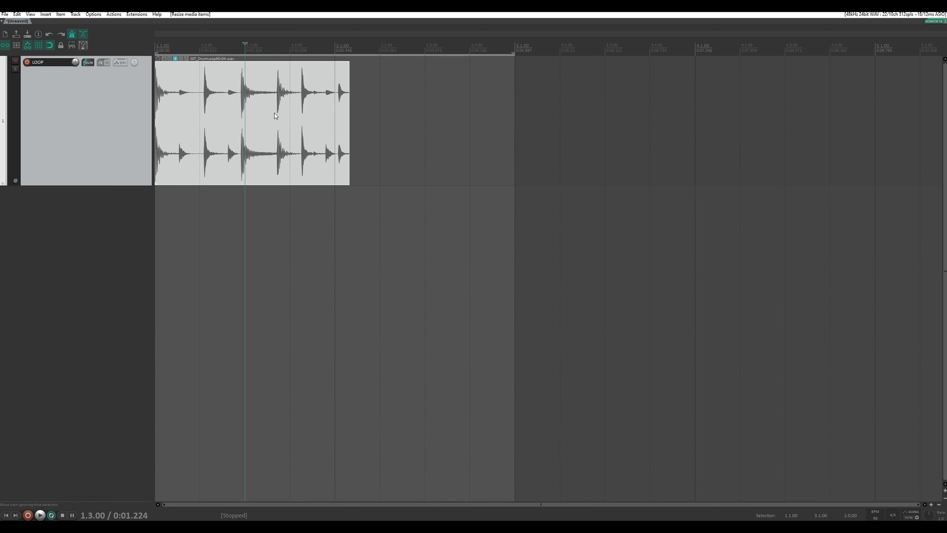
click(83, 45)
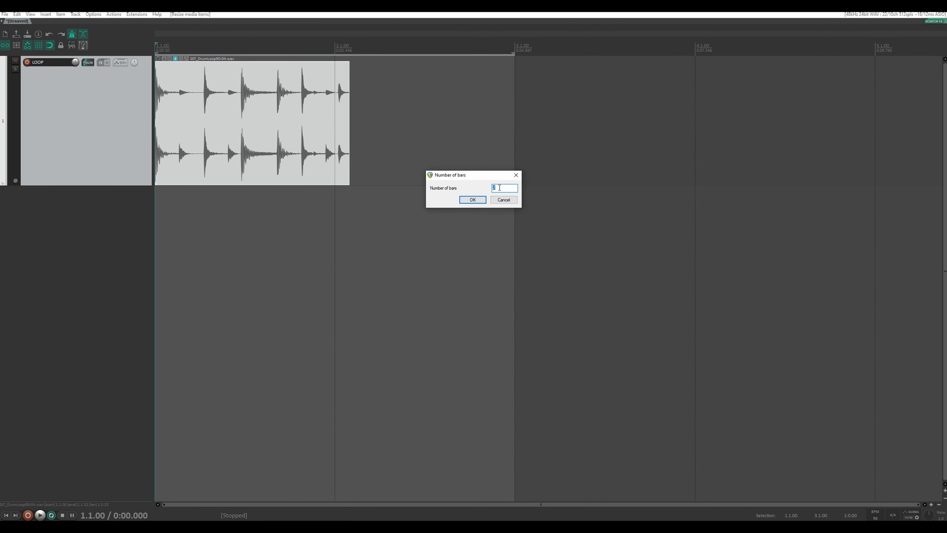
click(474, 201)
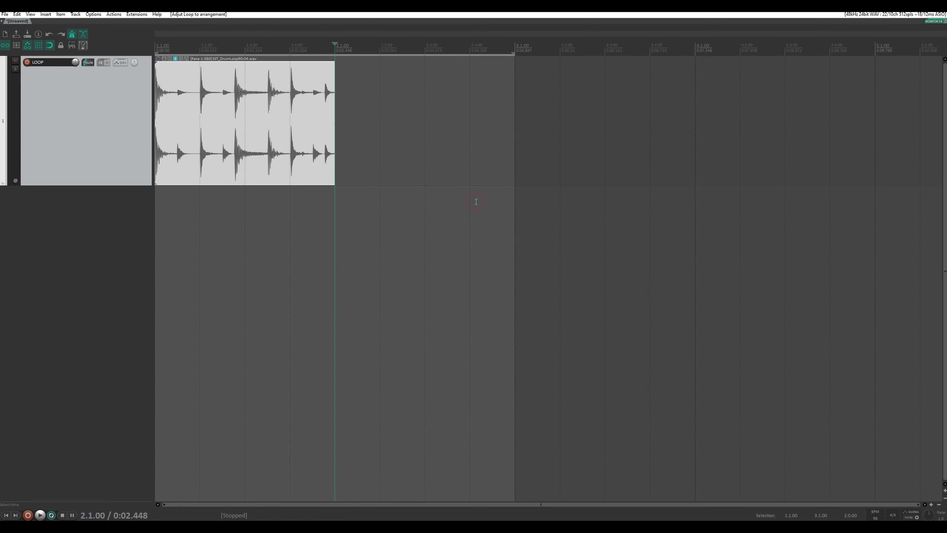
Set the time selection from 1.1.00 to 2.1.00 and play the fitted one-bar loop
click(155, 48)
drag(341, 50, 156, 50)
key(space)
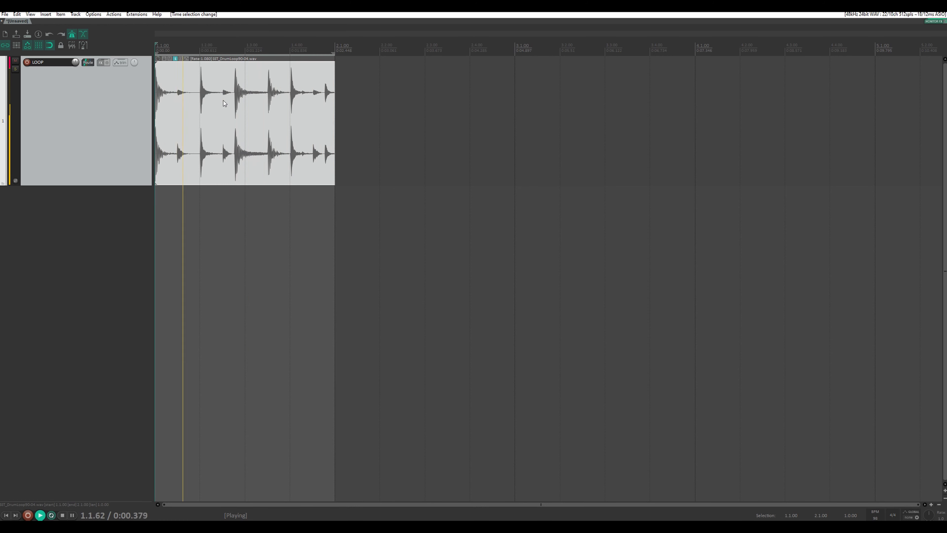
key(space)
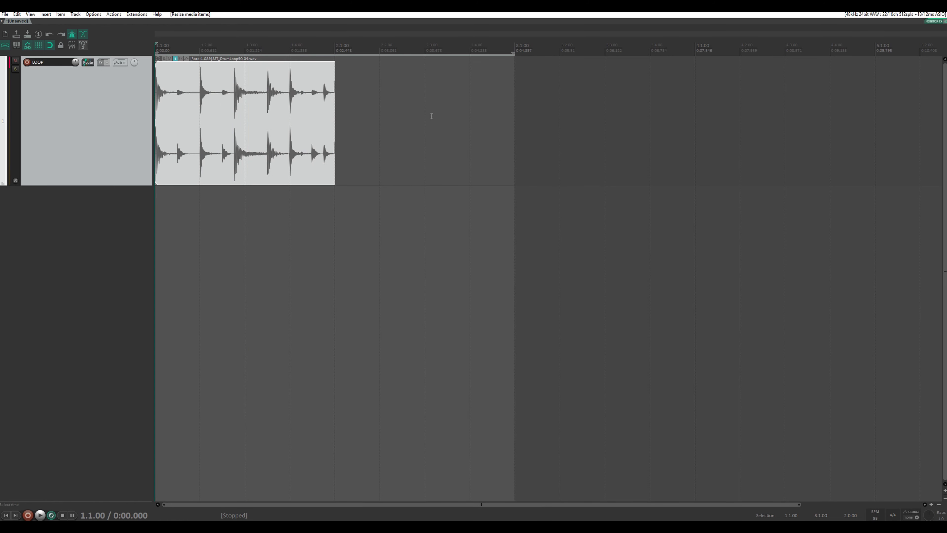